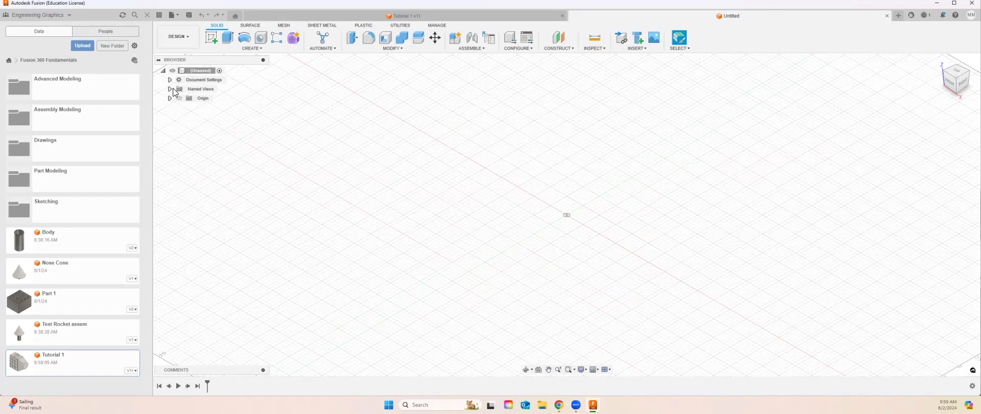
- Check the unit setting in the new design's document settings
click(169, 79)
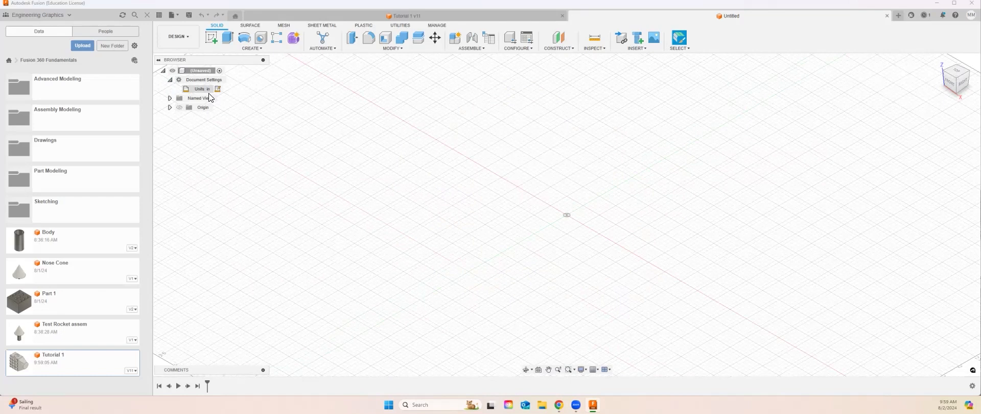
click(170, 80)
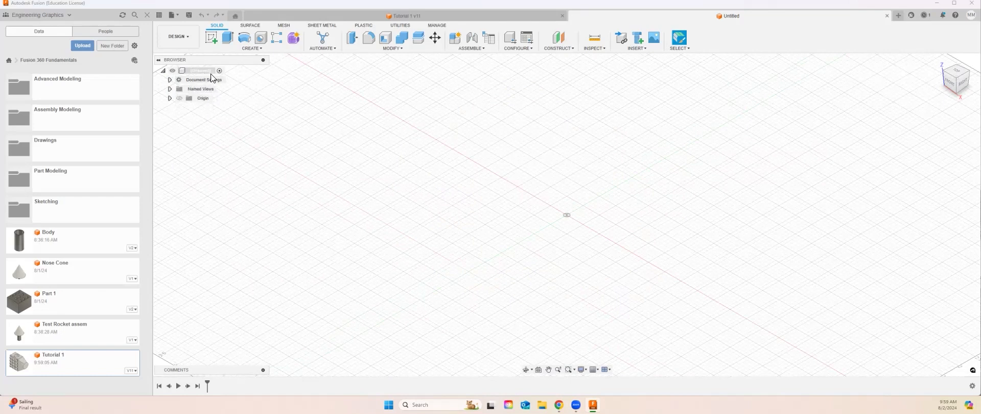
click(205, 71)
- Start a sketch on the vertical plane seen from the right and draw a centre-diameter circle centred on the origin
click(210, 41)
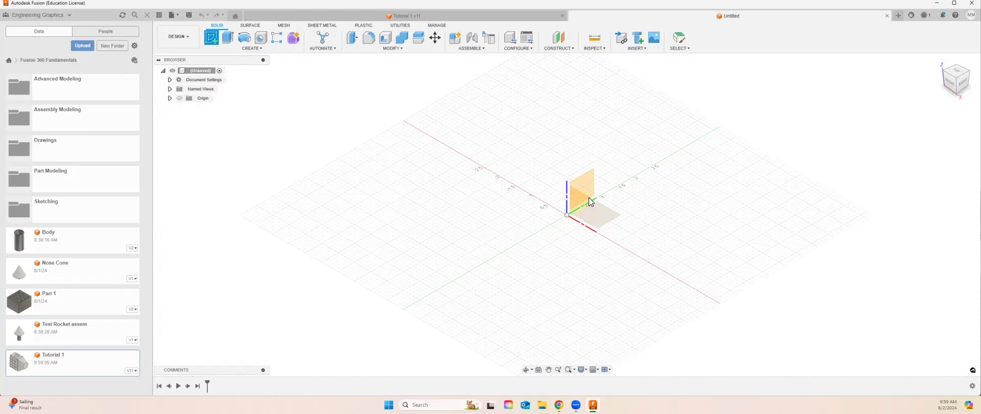
click(587, 185)
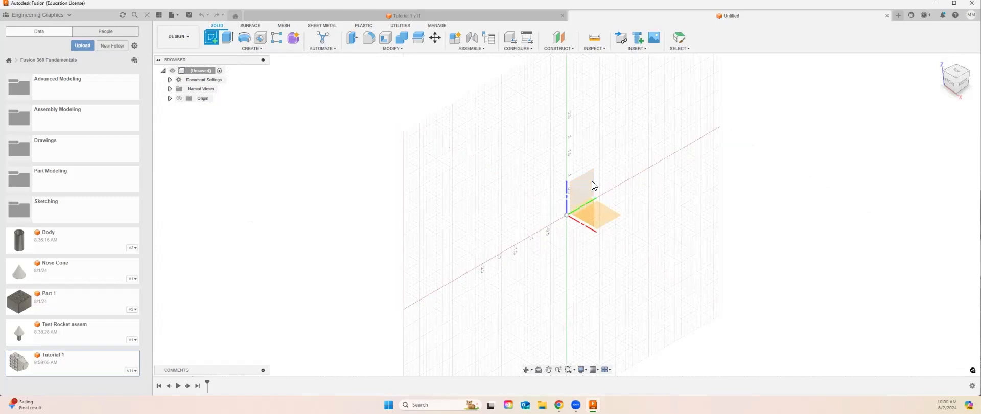
click(593, 185)
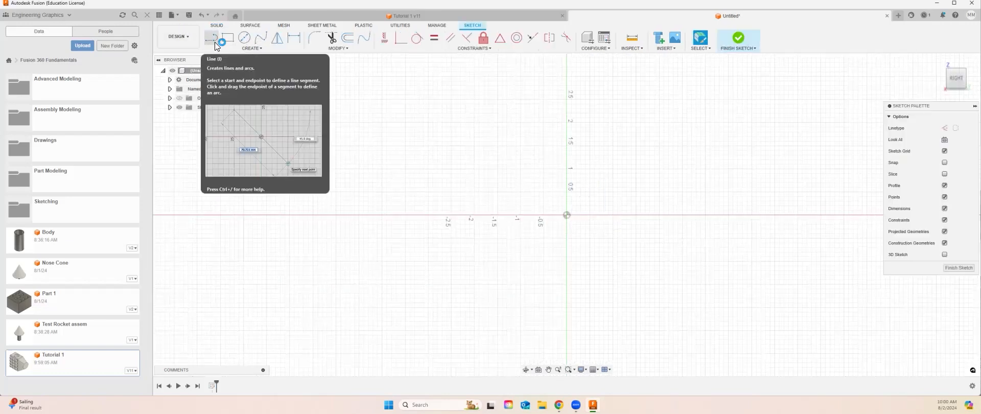
click(246, 40)
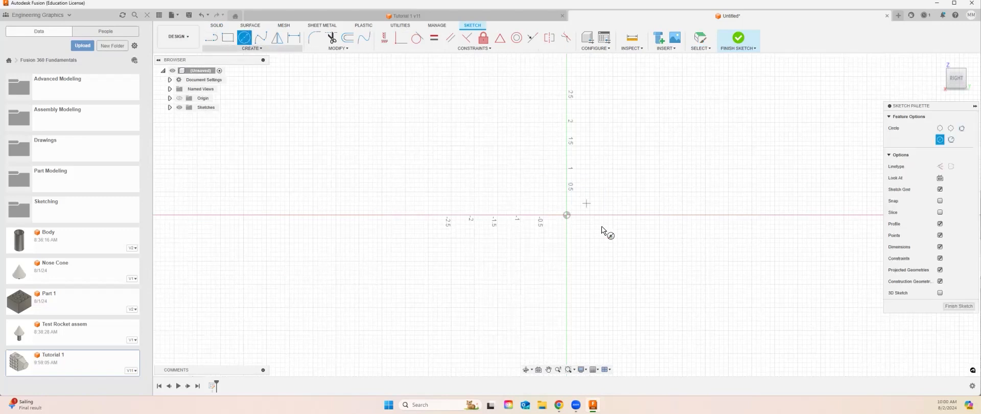
click(567, 215)
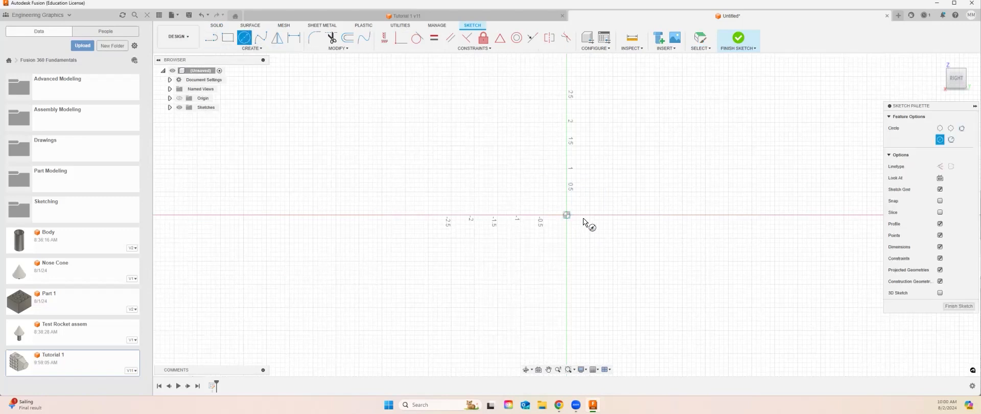
click(718, 214)
key(Escape)
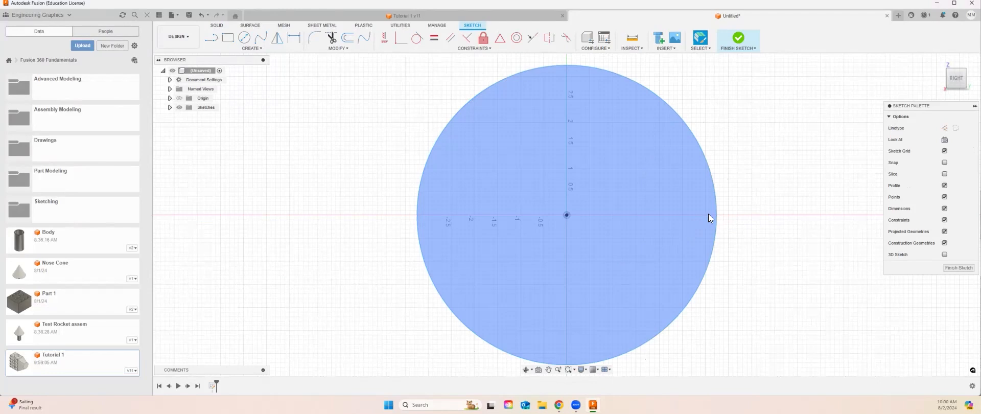
- Dimension the circle's diameter at 7 in and finish the sketch
click(724, 144)
scroll(724, 186, down, 1)
scroll(724, 186, up, 4)
scroll(659, 186, down, 1)
middle_drag(660, 185, 574, 172)
key(d)
click(543, 131)
click(619, 136)
text(7)
key(Return)
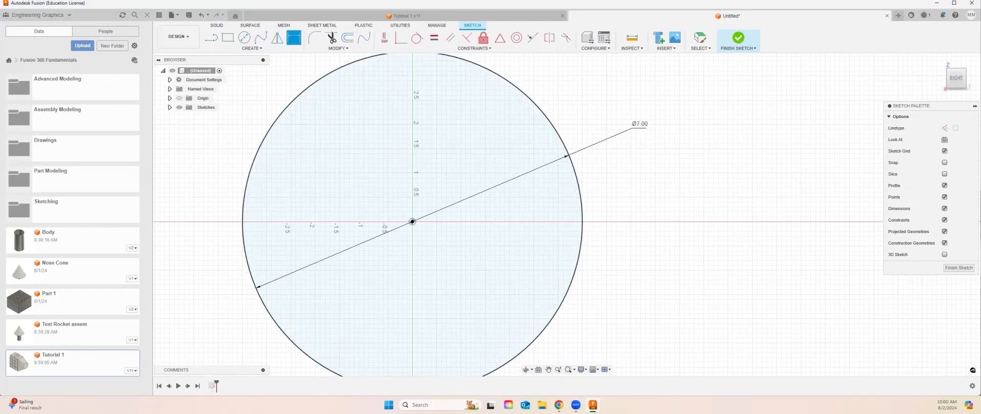
click(726, 46)
scroll(608, 230, down, 5)
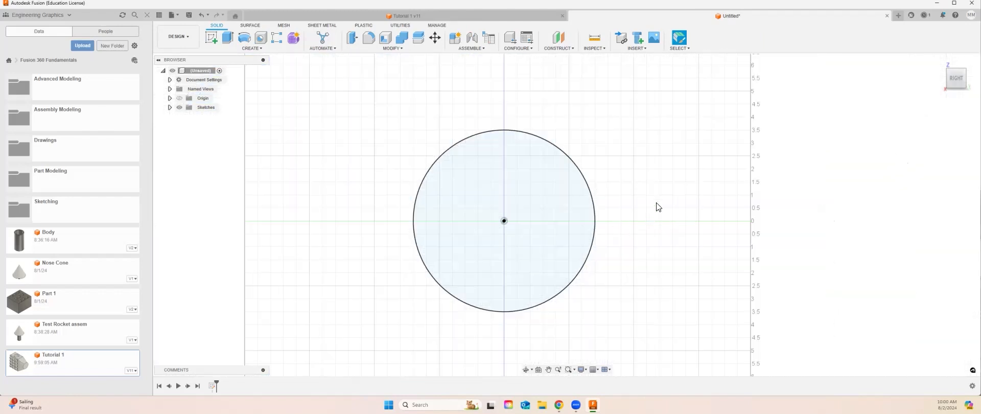
mouse_move(619, 215)
shift+middle_down()
mouse_move(666, 223)
mouse_move(725, 189)
shift+middle_up()
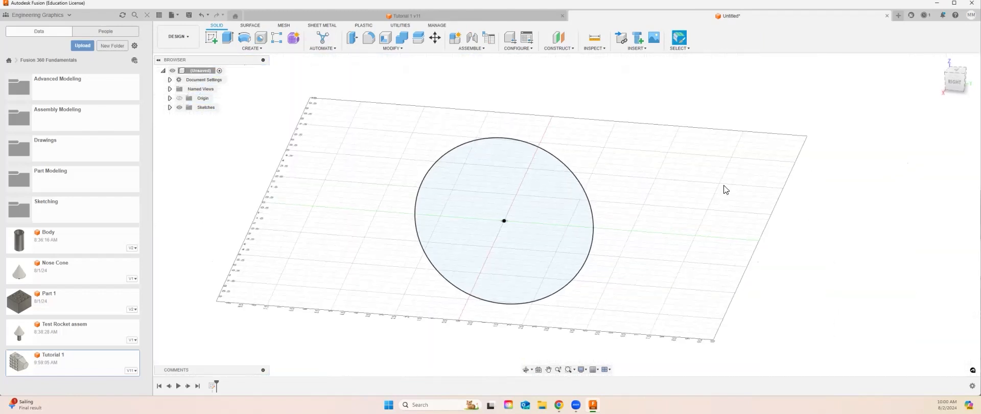
click(938, 61)
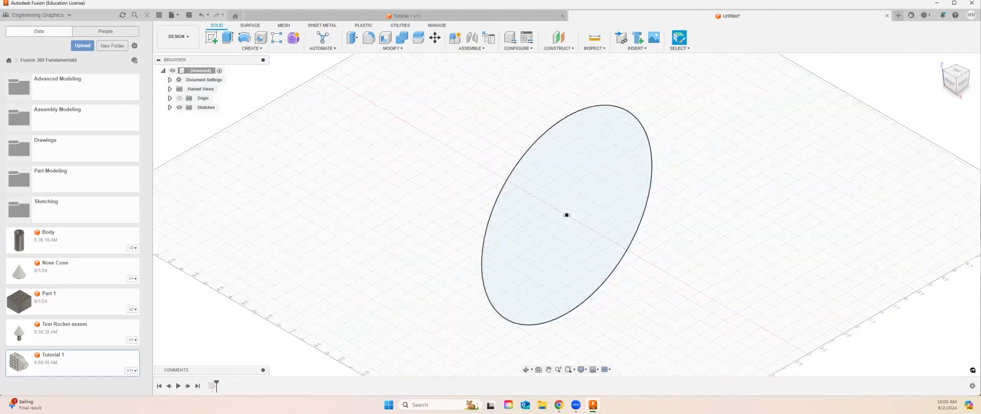
click(252, 48)
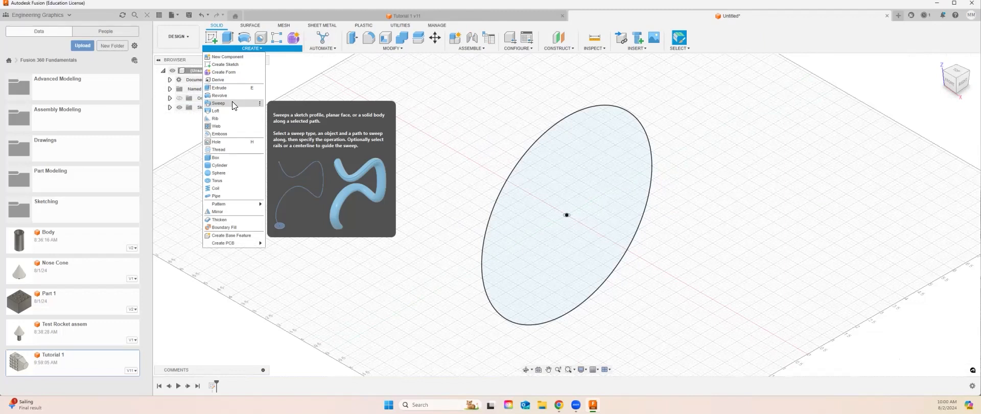
scroll(723, 209, down, 4)
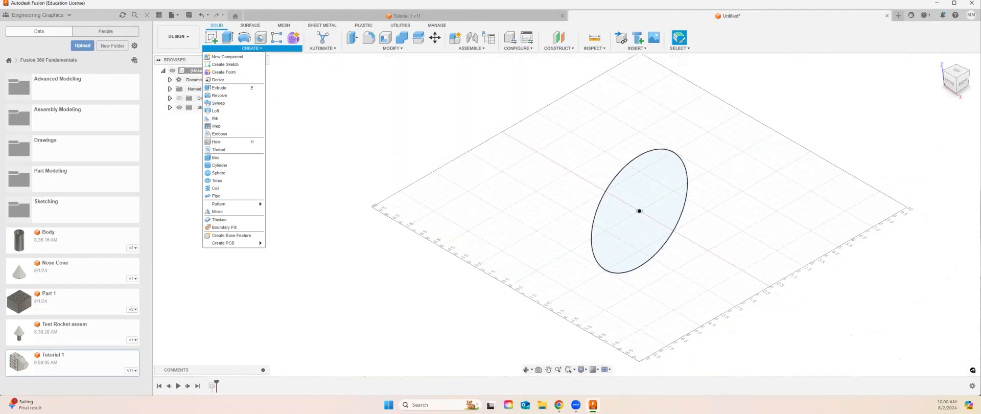
middle_click(729, 214)
middle_drag(730, 215, 523, 225)
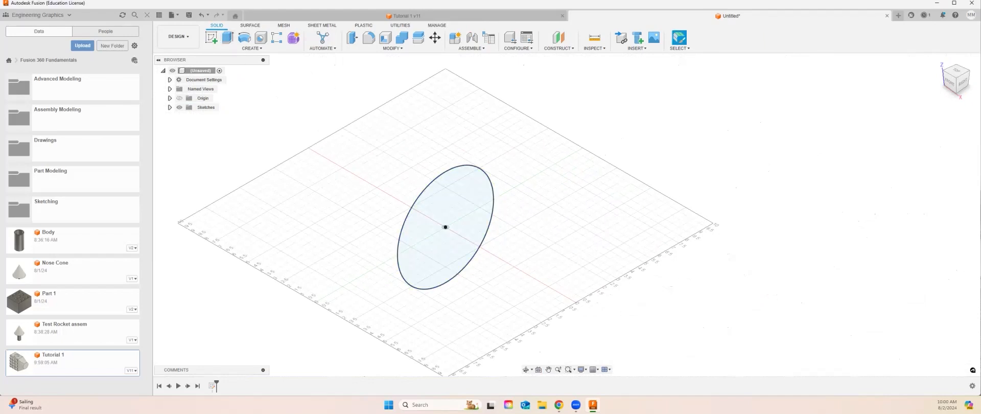
- Reopen the circle sketch to set the diameter to 1 in, and finish the sketch
right_click(213, 386)
click(229, 300)
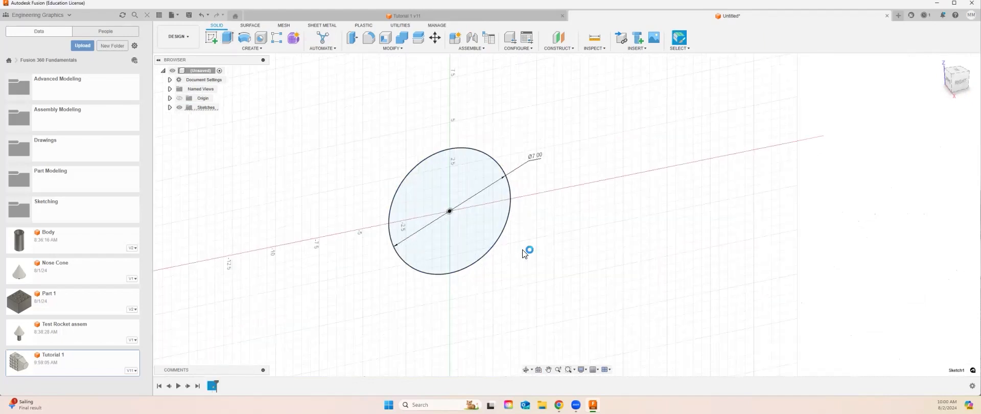
double_click(576, 187)
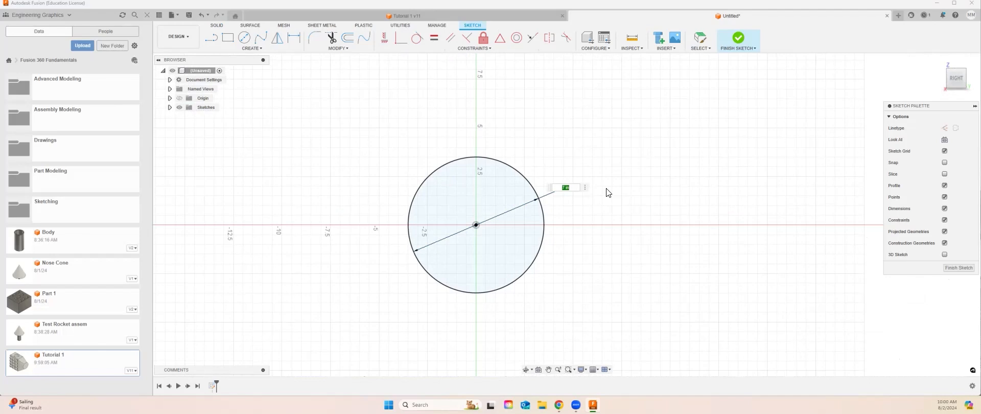
text(5)
key(Return)
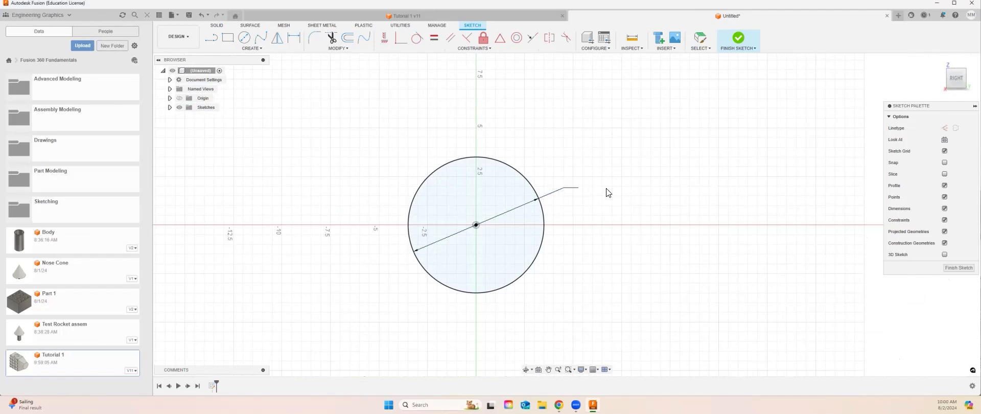
mouse_move(587, 228)
shift+middle_down()
mouse_move(525, 255)
mouse_move(603, 244)
mouse_move(584, 254)
mouse_move(580, 237)
shift+middle_up()
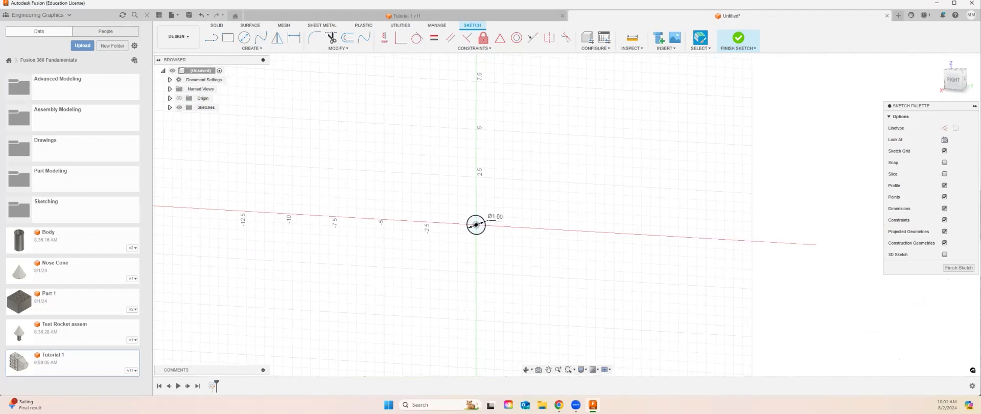
click(736, 37)
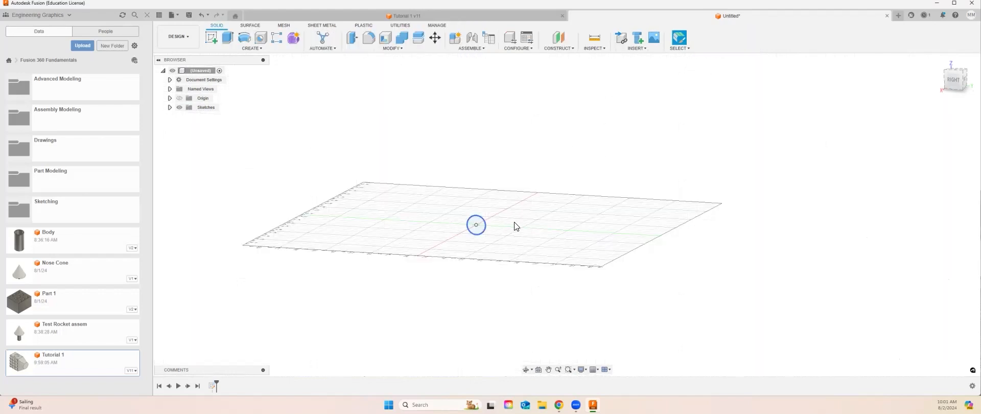
- Start a second sketch on the horizontal origin plane, perpendicular to the circle
middle_drag(499, 249, 391, 326)
middle_drag(486, 221, 518, 200)
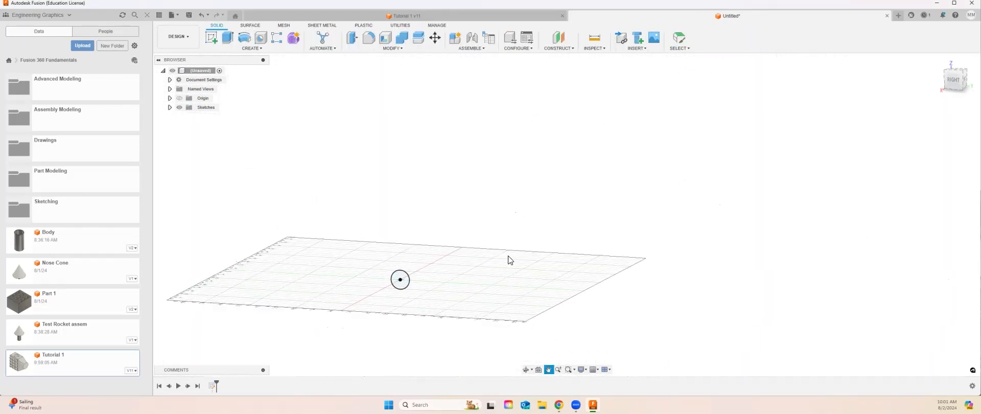
shift+middle_drag(495, 277, 424, 297)
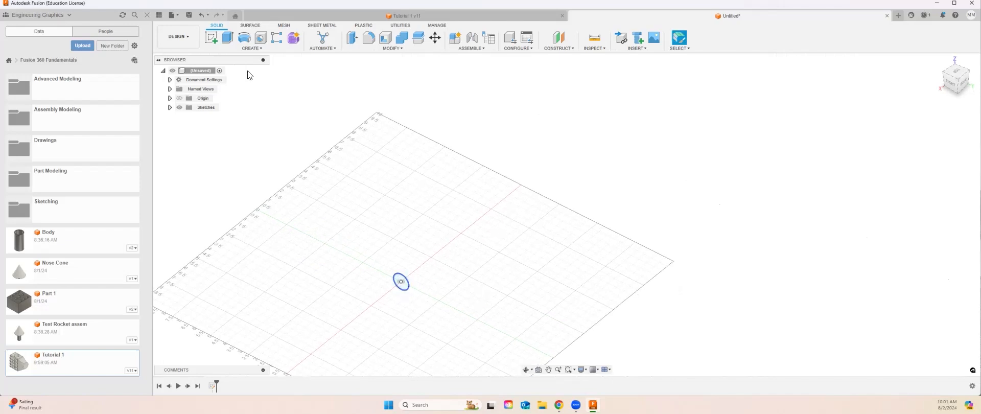
click(211, 37)
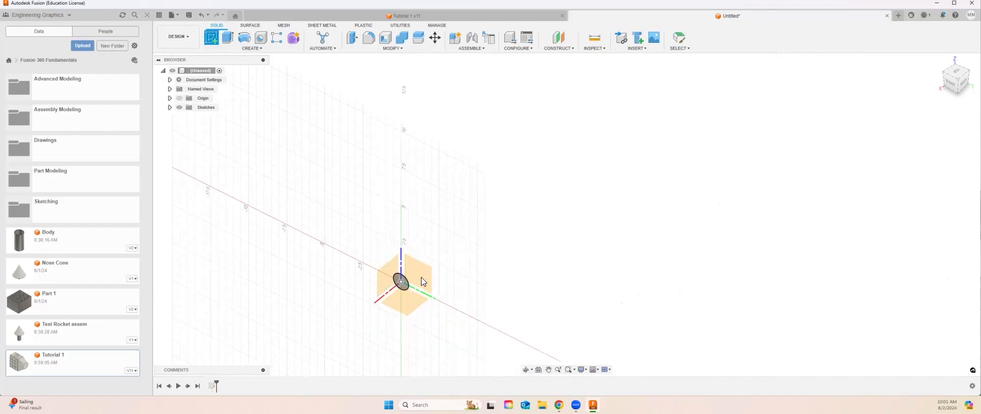
click(403, 300)
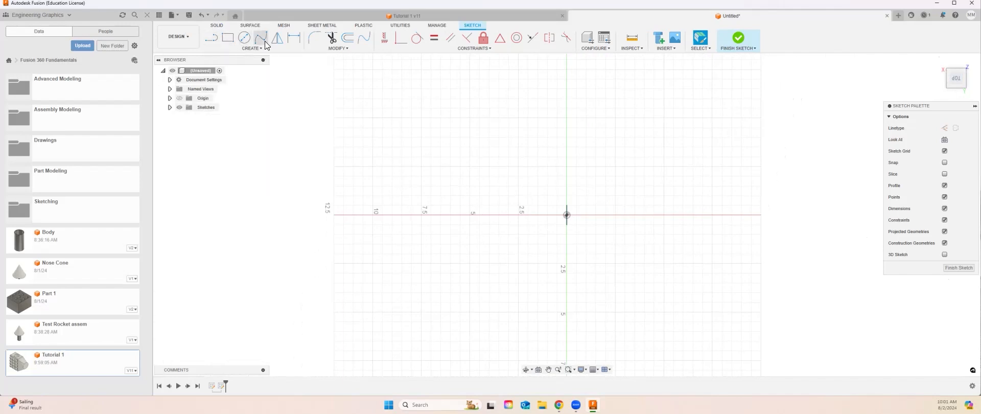
- Draw an open path from the origin: a horizontal line about 2.5 in long, an angled line, a tangent arc, and a parallel line back
click(211, 37)
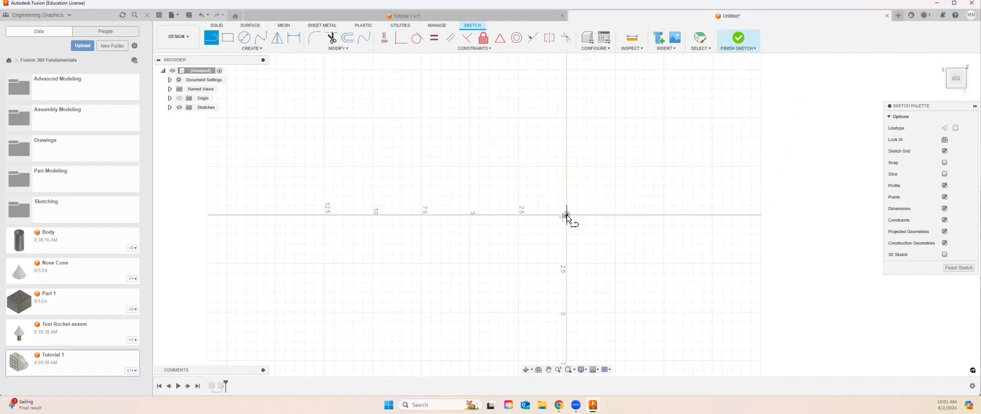
click(614, 215)
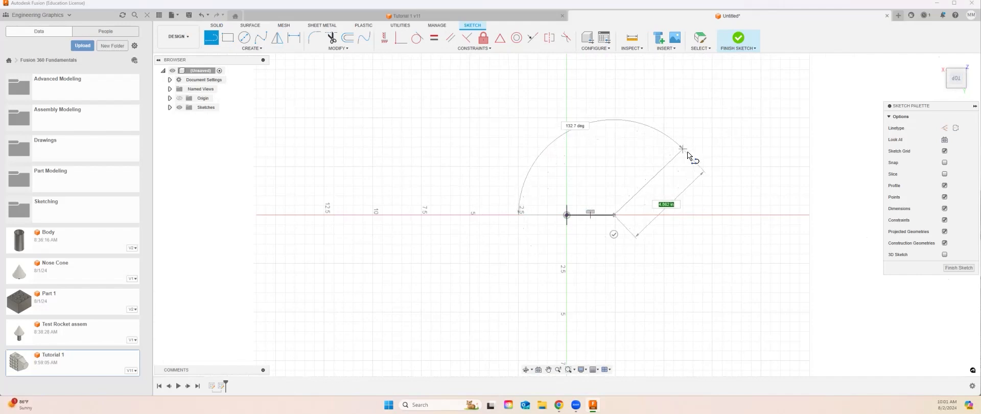
click(697, 164)
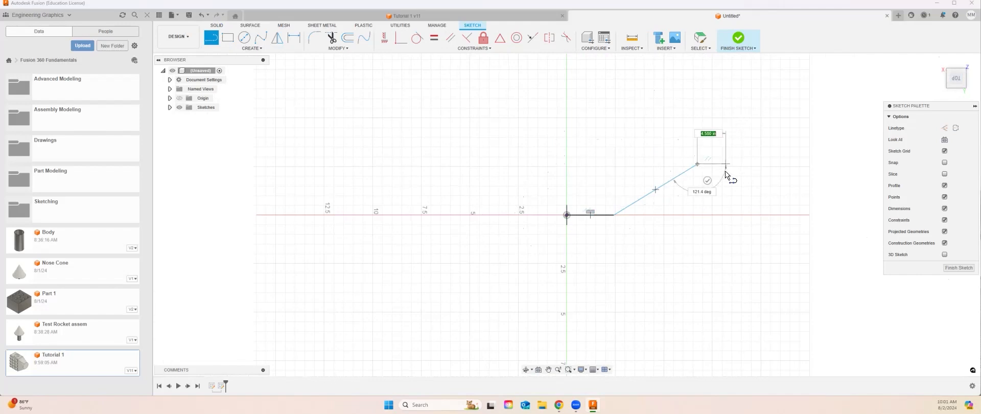
drag(697, 164, 652, 95)
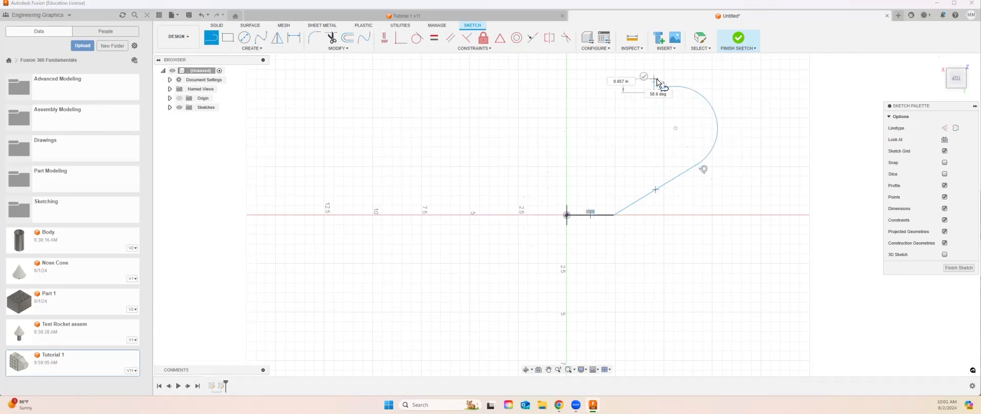
drag(622, 102, 598, 124)
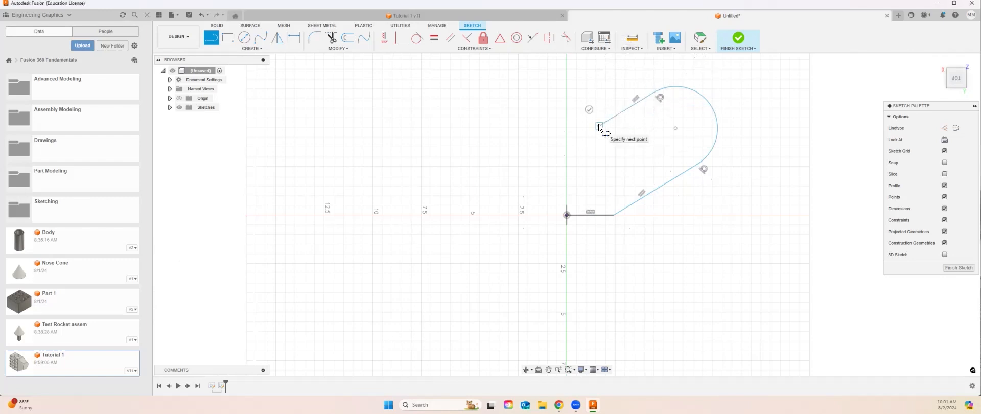
key(Escape)
- Fillet the corner between the path's horizontal and angled lines with a 0.6 in radius
scroll(656, 212, up, 3)
scroll(659, 215, up, 5)
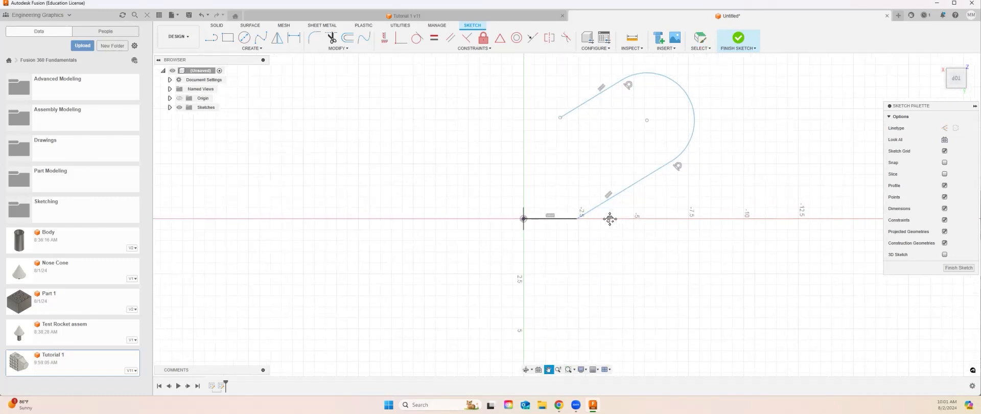
scroll(541, 236, up, 2)
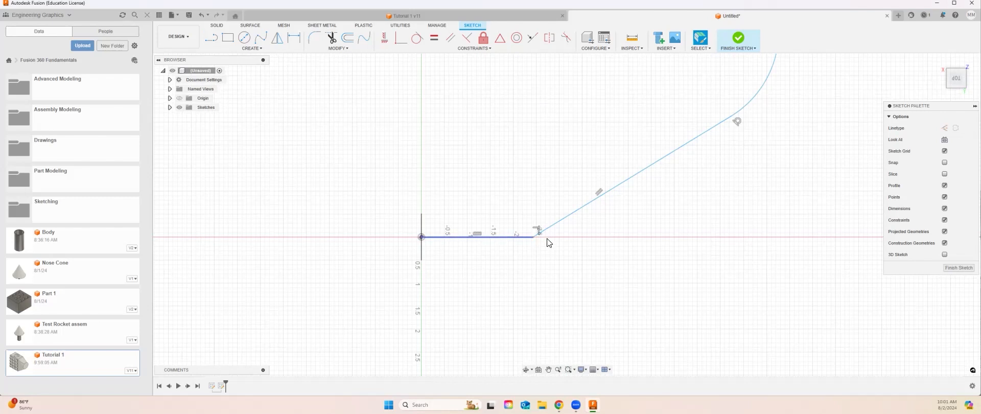
click(313, 41)
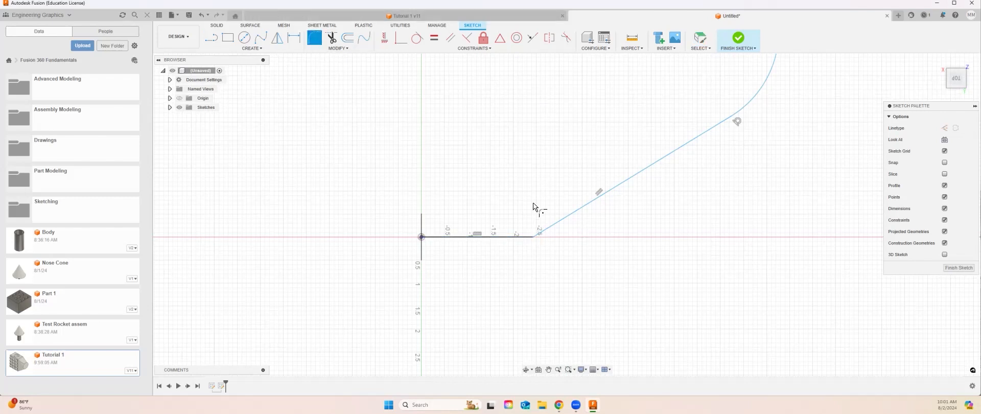
click(540, 233)
click(528, 237)
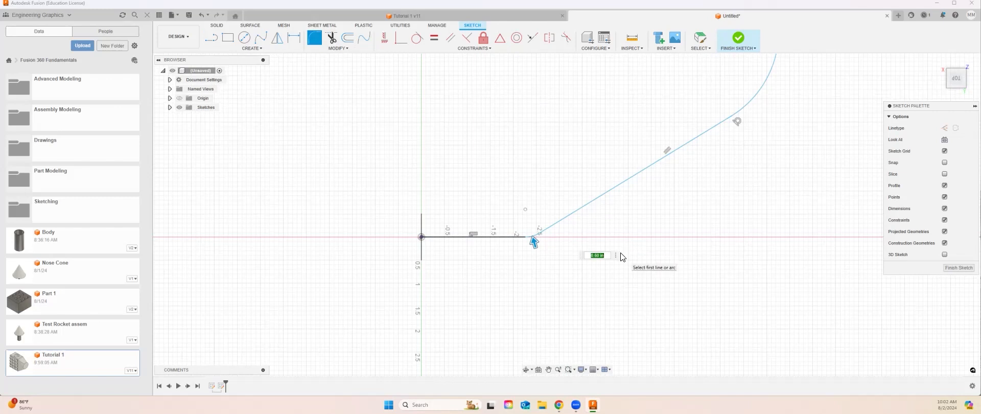
key(Return)
scroll(620, 214, down, 2)
scroll(622, 216, down, 1)
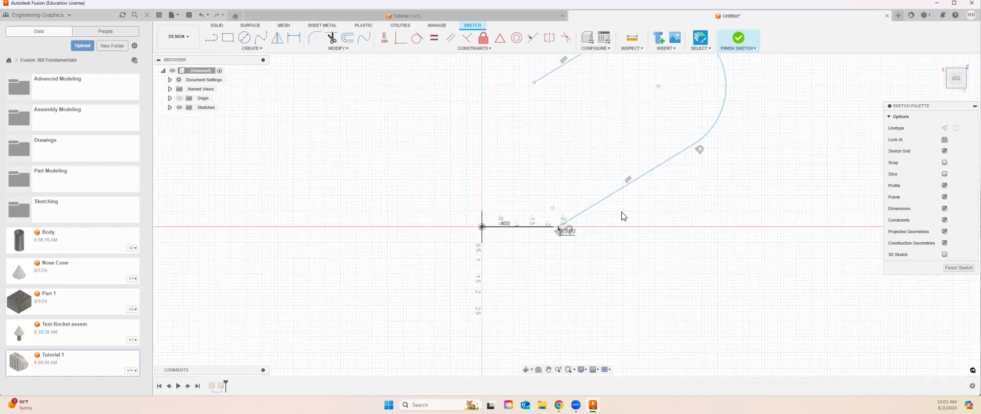
scroll(663, 203, down, 2)
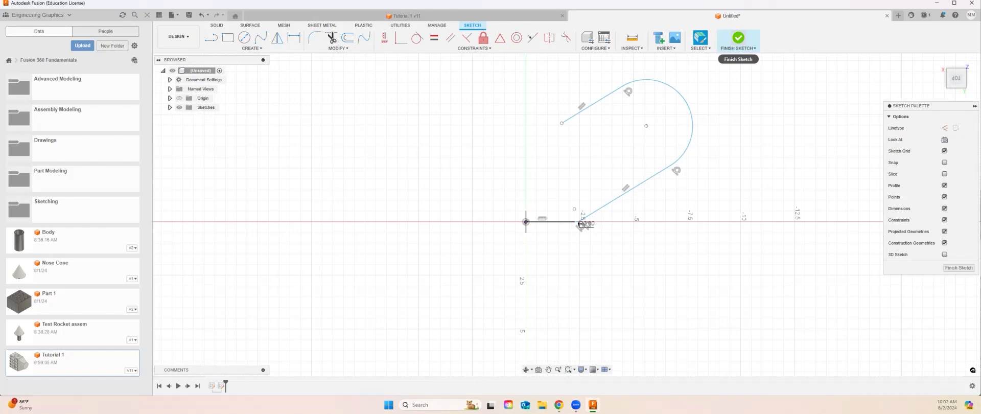
- Finish the path sketch and sweep the circle profile along the whole chained path as a new body, single path with perpendicular orientation
click(738, 39)
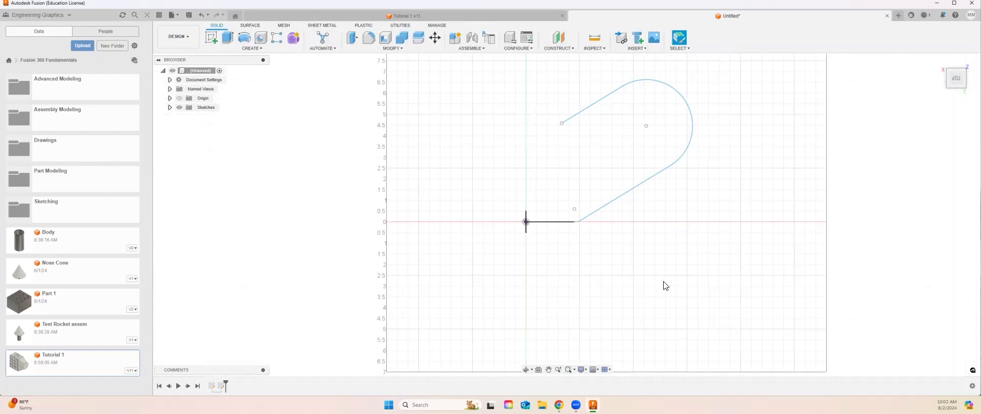
mouse_move(659, 284)
shift+middle_down()
mouse_move(663, 220)
mouse_move(642, 263)
mouse_move(652, 269)
mouse_move(709, 209)
mouse_move(698, 226)
mouse_move(707, 223)
mouse_move(644, 256)
shift+middle_up()
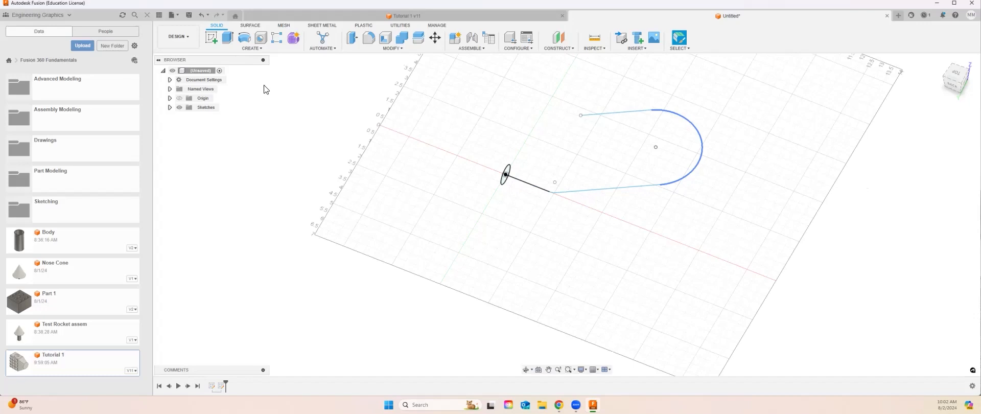
click(261, 48)
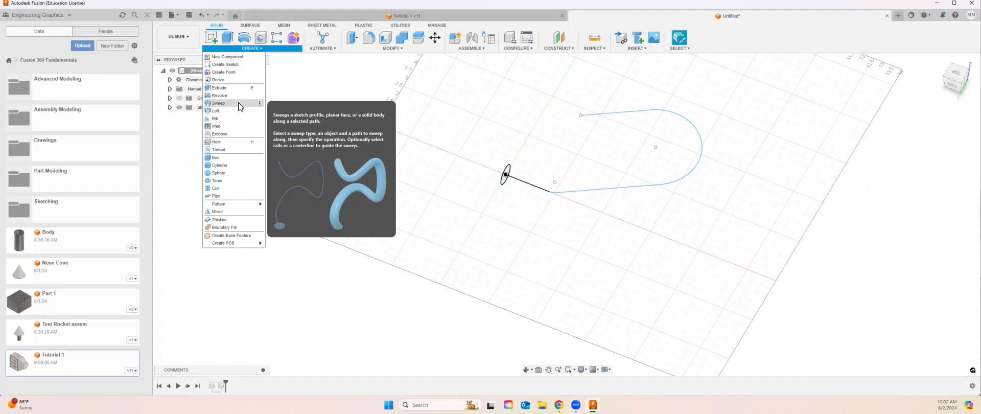
click(505, 179)
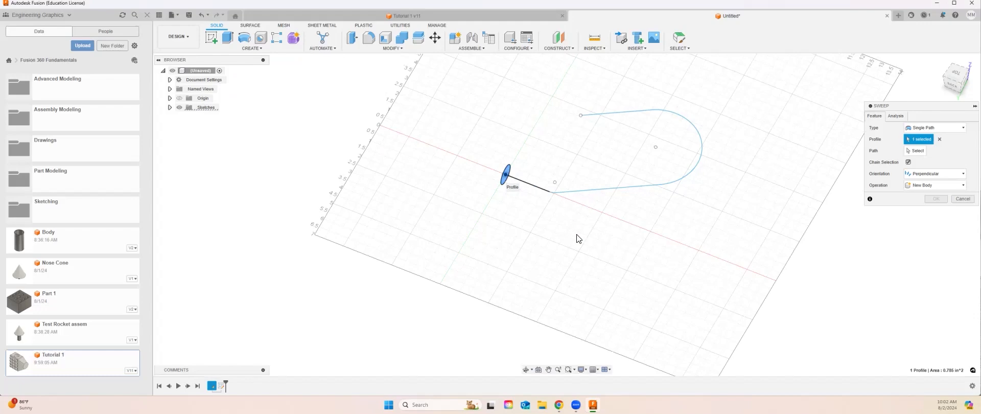
shift+middle_drag(583, 263, 602, 237)
click(914, 150)
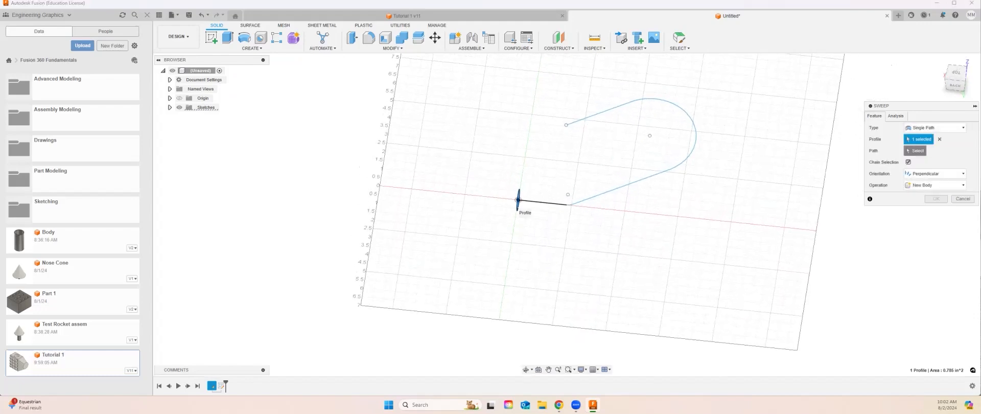
click(564, 206)
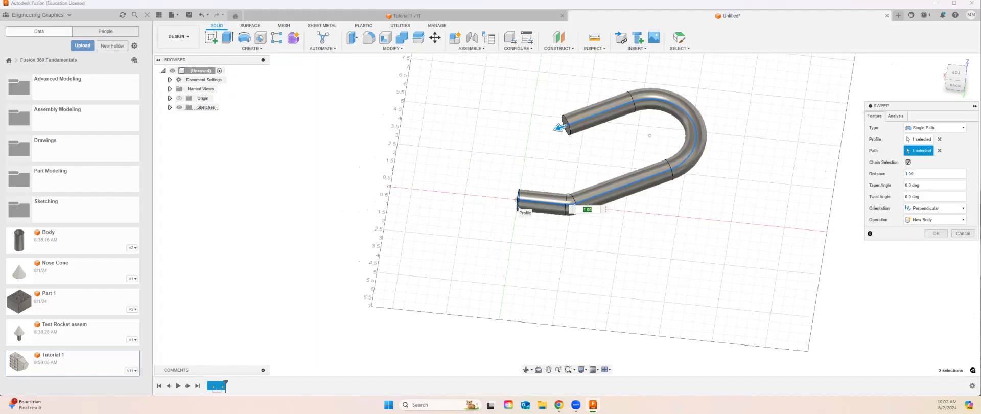
shift+middle_drag(683, 253, 642, 246)
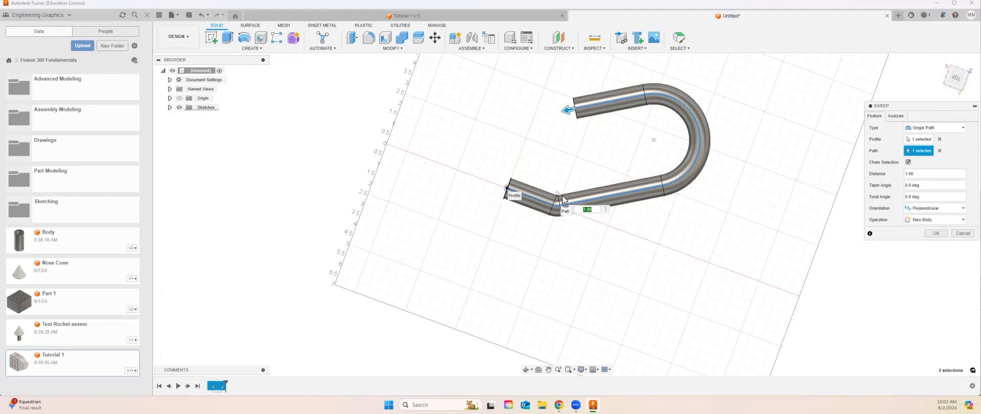
key(Return)
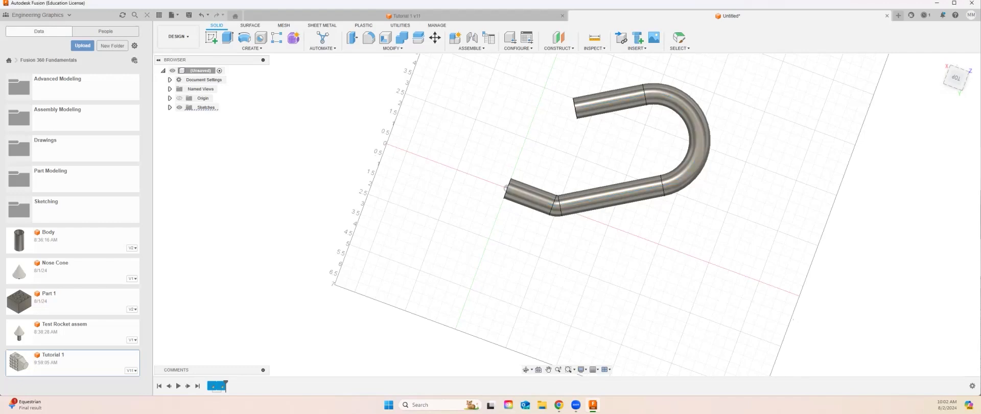
shift+middle_drag(609, 263, 595, 212)
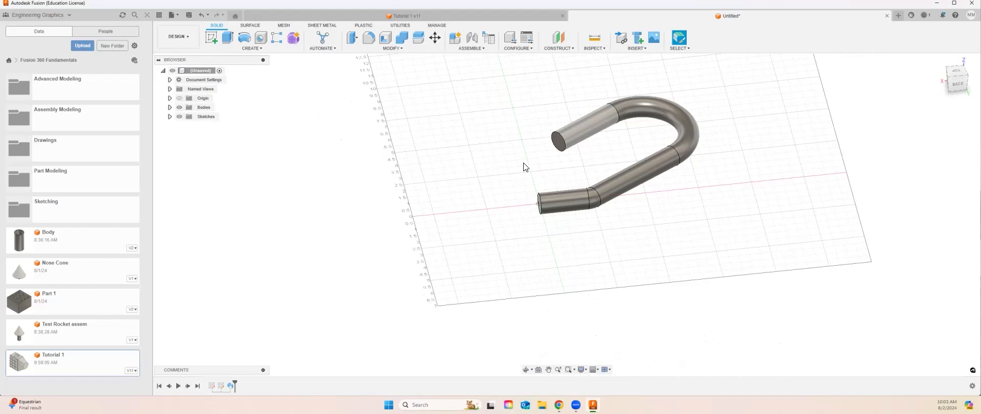
click(252, 48)
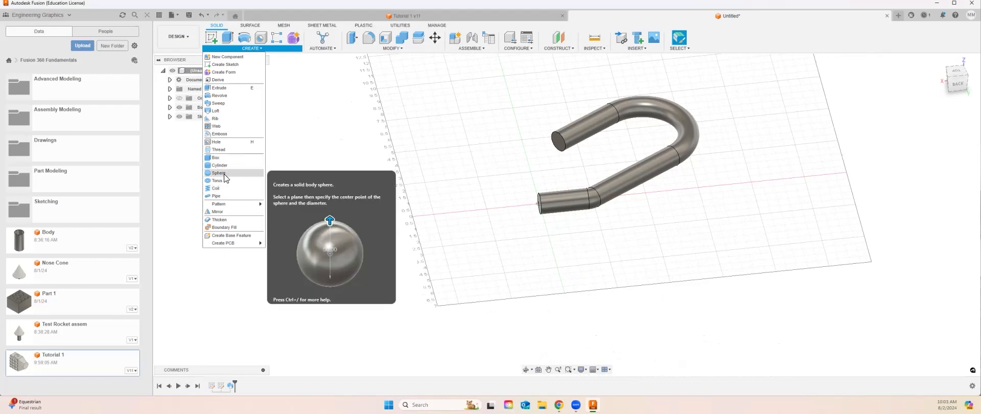
middle_drag(717, 195, 606, 237)
shift+middle_drag(599, 263, 626, 258)
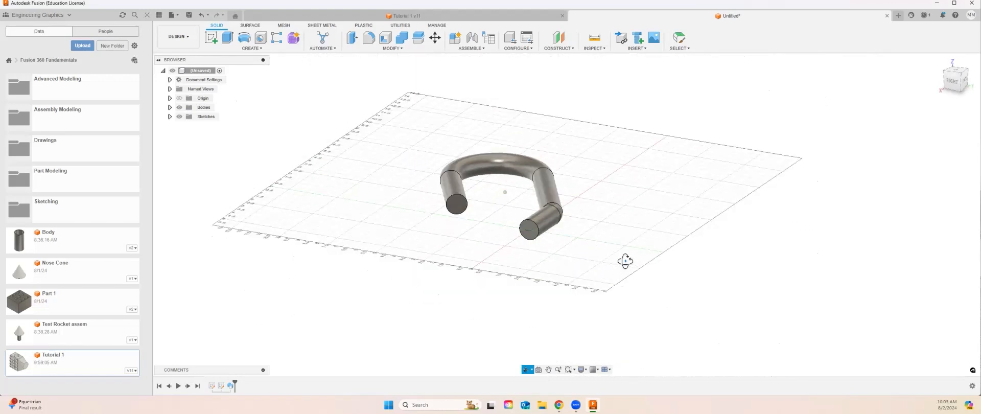
shift+middle_drag(701, 252, 698, 243)
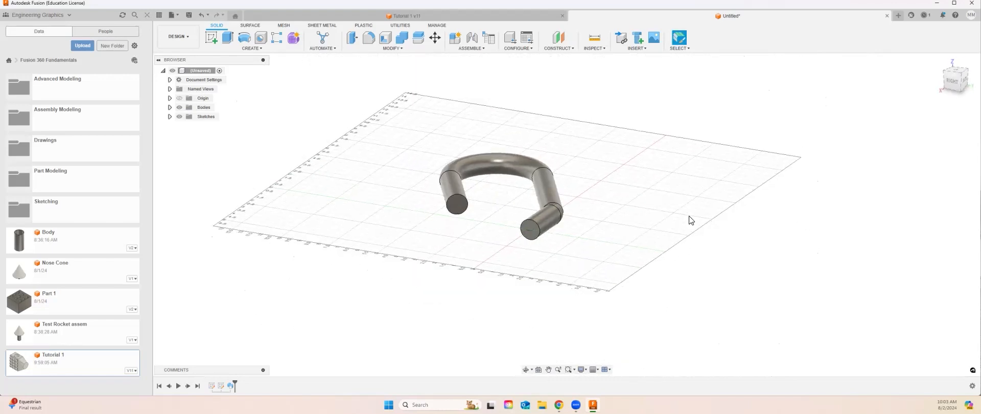